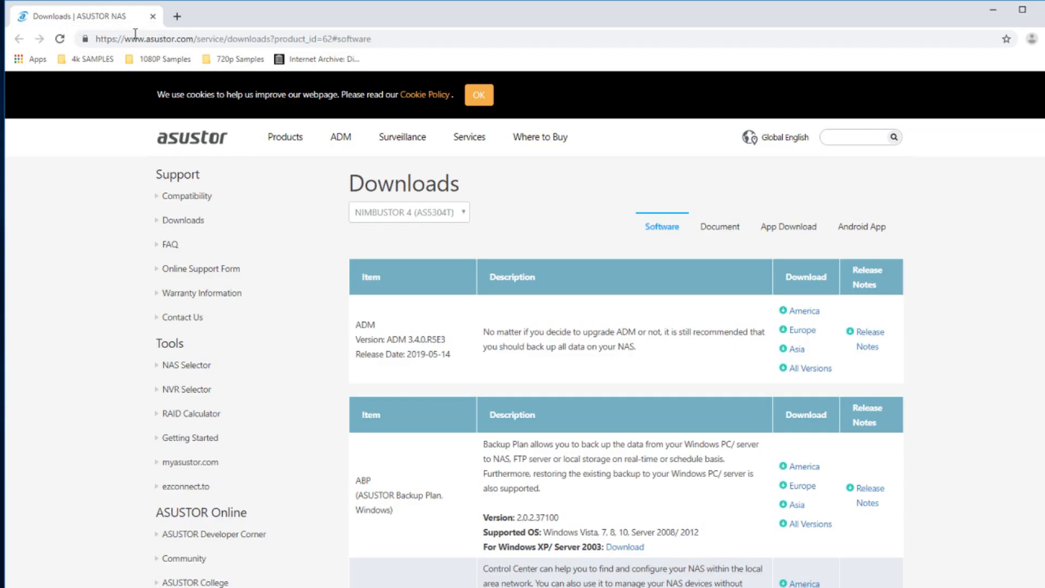
Step: Look through the NIMBUSTOR 4 (AS5304T) software downloads, including the Windows and Mac OS X utilities
scroll(564, 330, "down", 3)
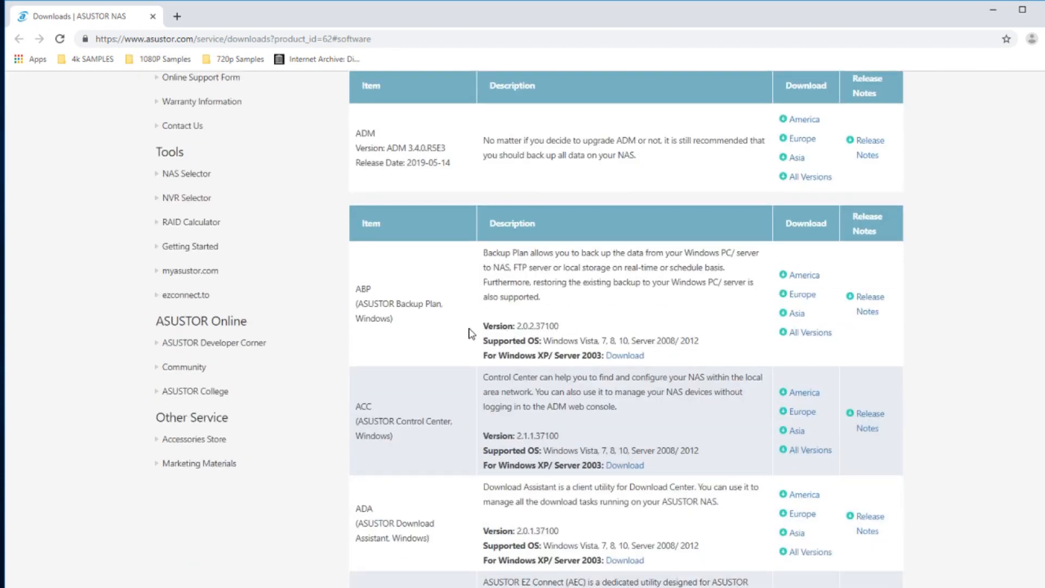
scroll(425, 359, "down", 1)
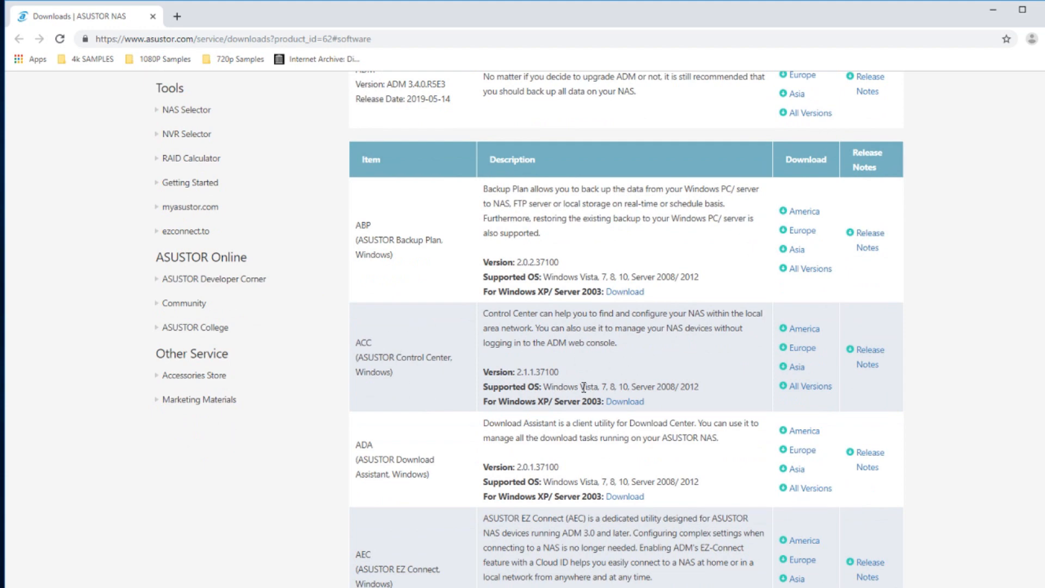
scroll(630, 357, "down", 10)
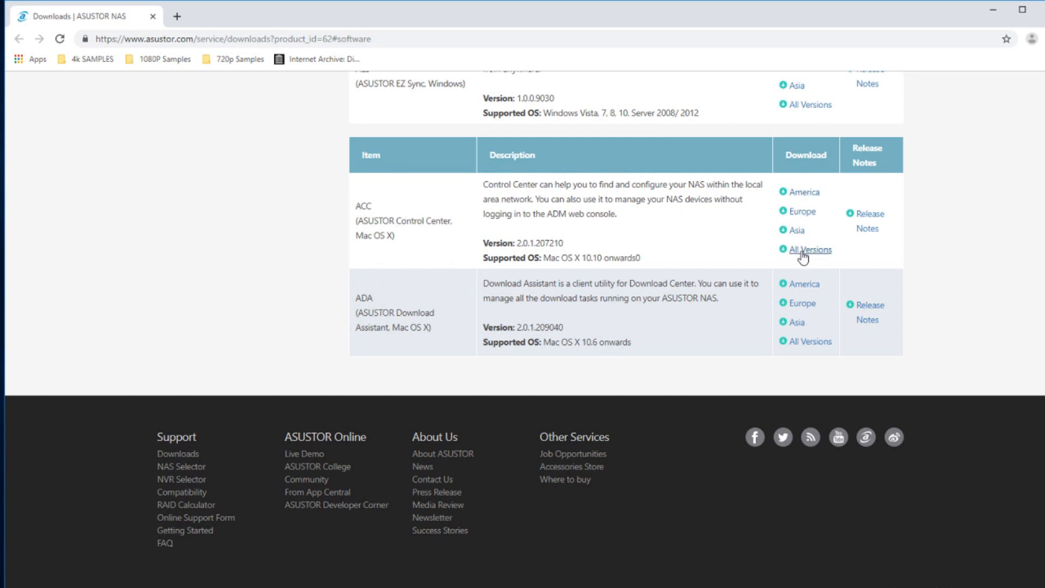
Step: Switch to ASUSTOR Control Center and open the setup wizard for the uninitialized AS5304T
left_click(991, 12)
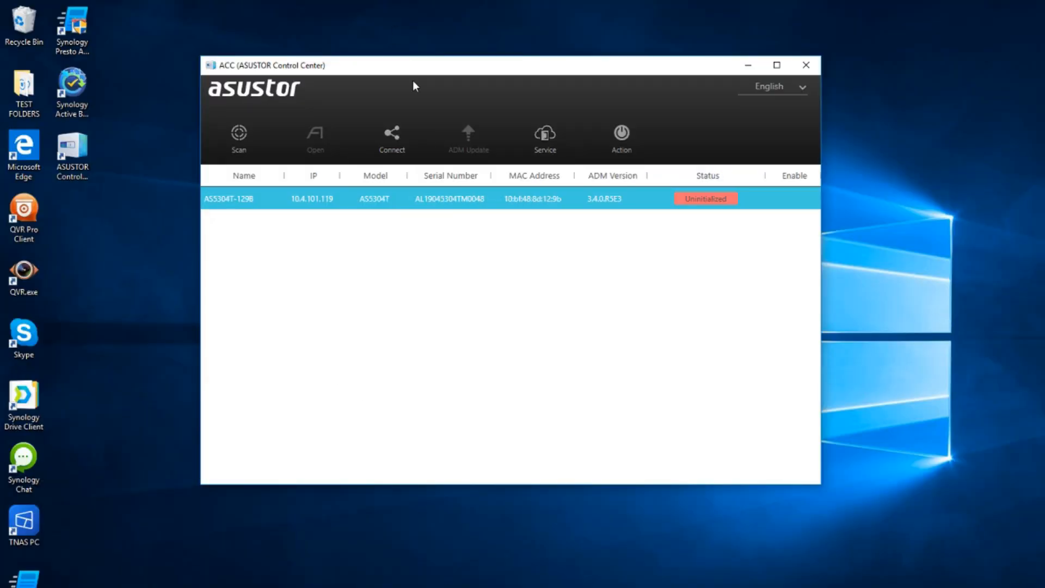
left_click_drag(410, 65, 416, 140)
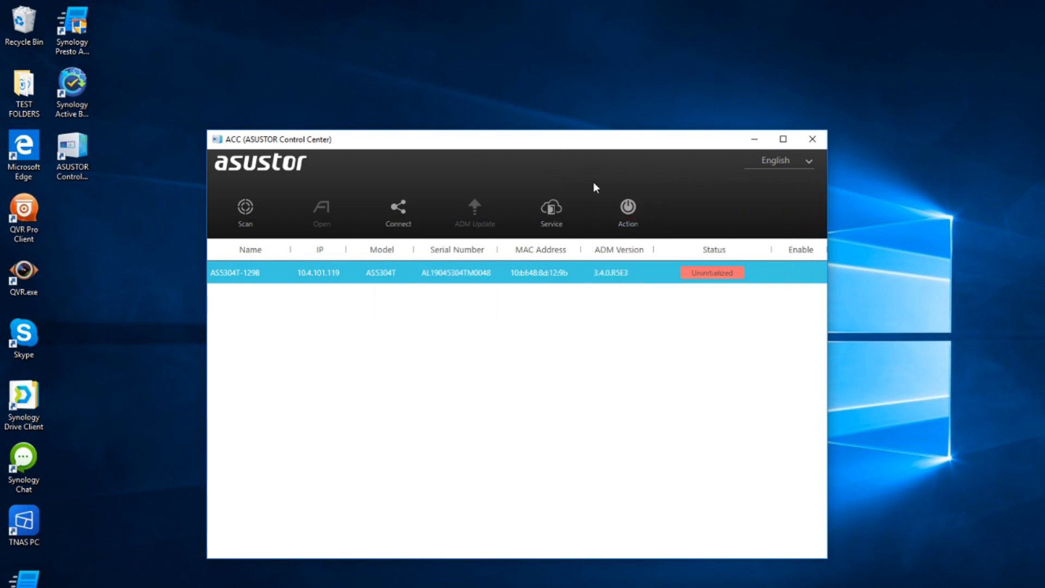
left_click(589, 208)
left_click(698, 278)
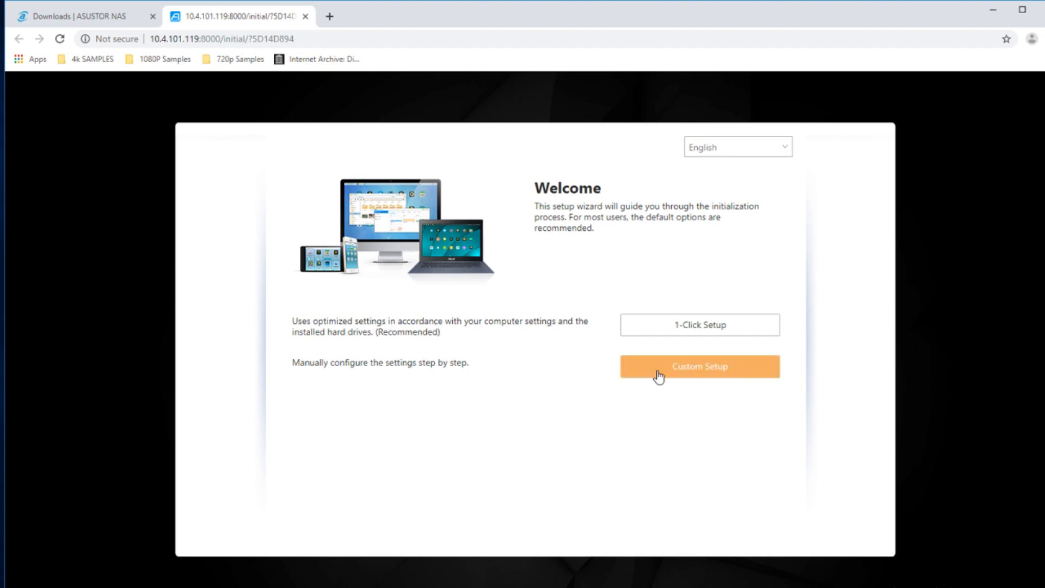
Step: Start the 1-Click Setup and set the server name to Nimbustor4
left_click(693, 327)
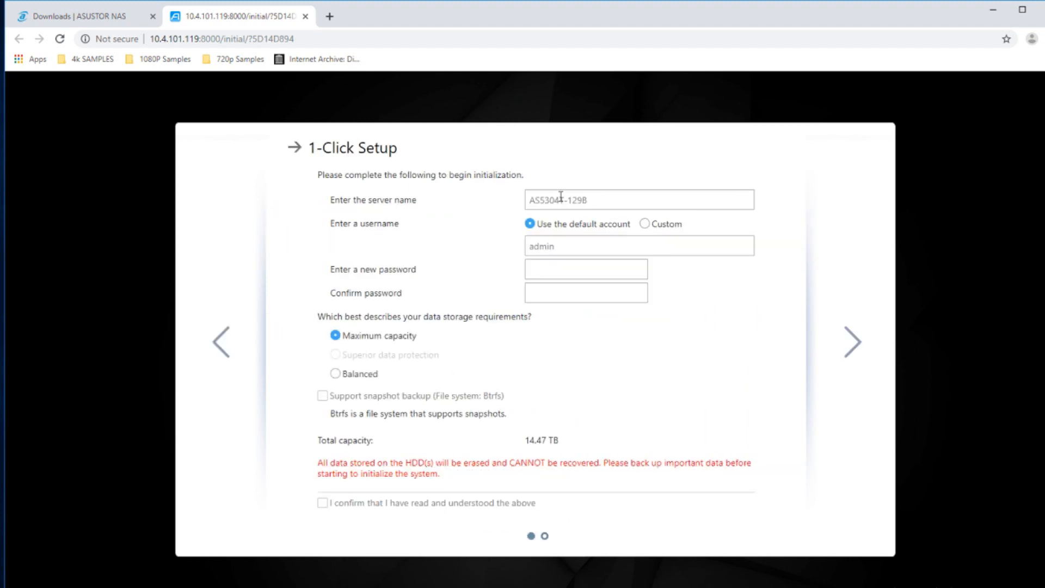
left_click(541, 205)
left_click_drag(606, 205, 495, 201)
type("Nim")
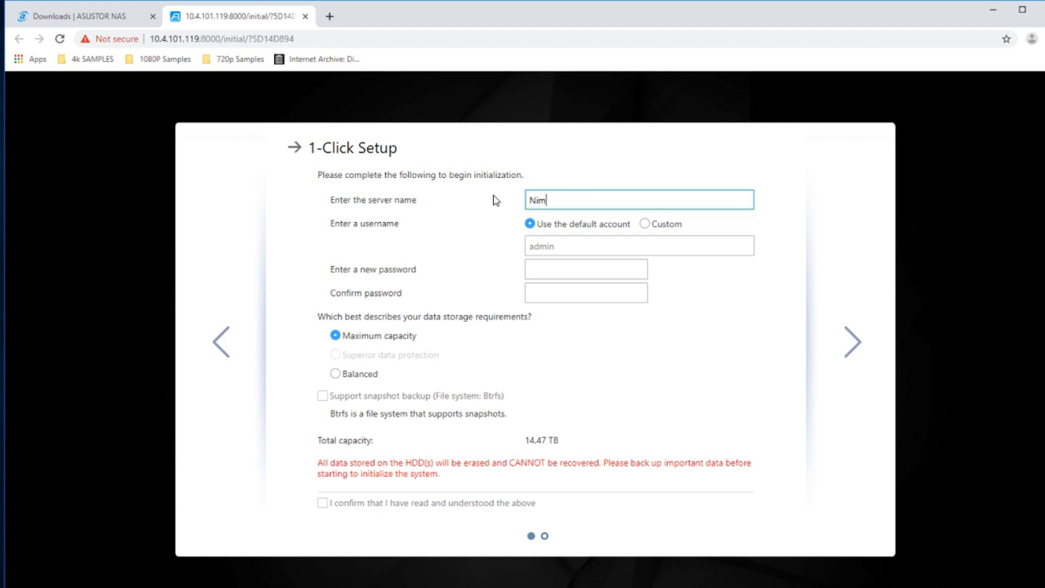
type("bustor 4")
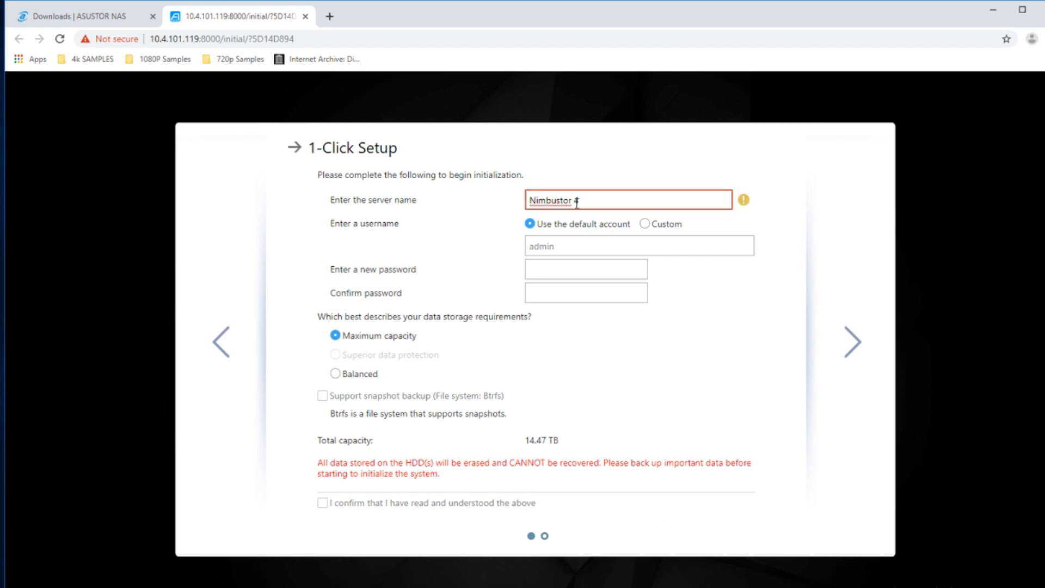
key("BackSpace")
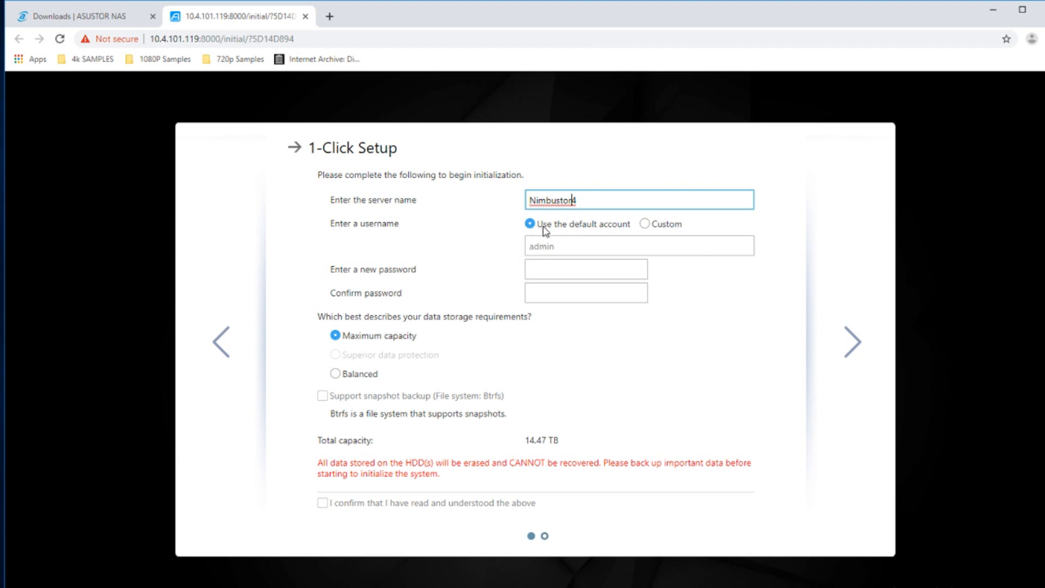
Step: Enter and confirm a new password for the default admin account
left_click(547, 268)
type("*****")
key("Tab")
type("********")
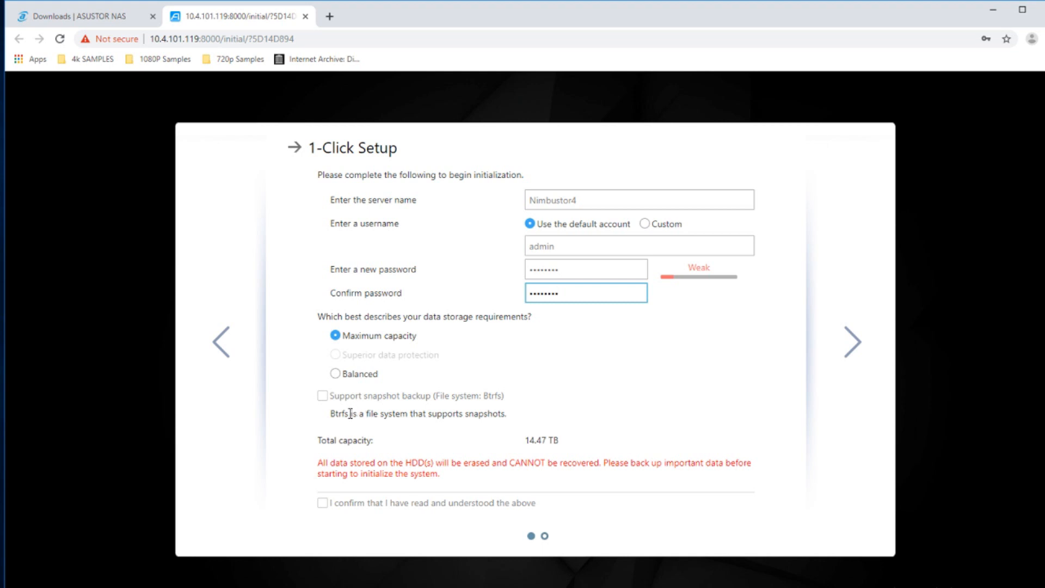
Step: Enable snapshot backup support with the Btrfs file system
left_click_drag(351, 414, 344, 413)
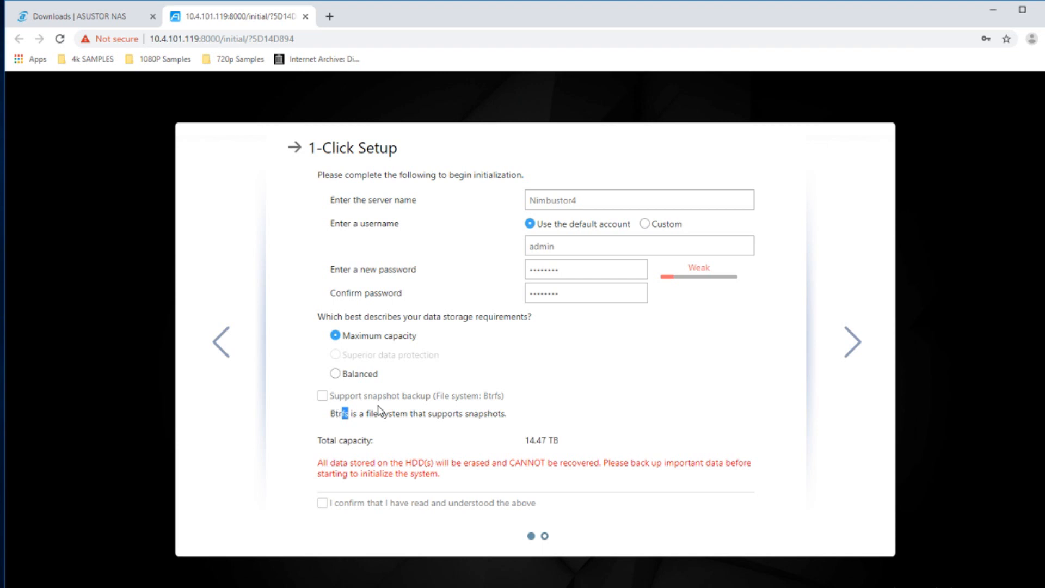
left_click(325, 397)
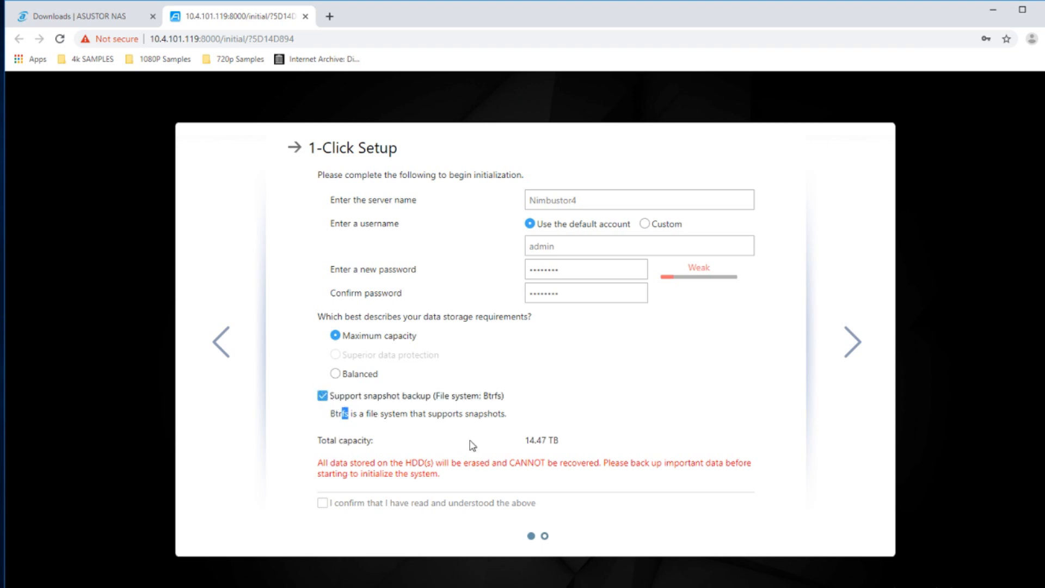
left_click(526, 440)
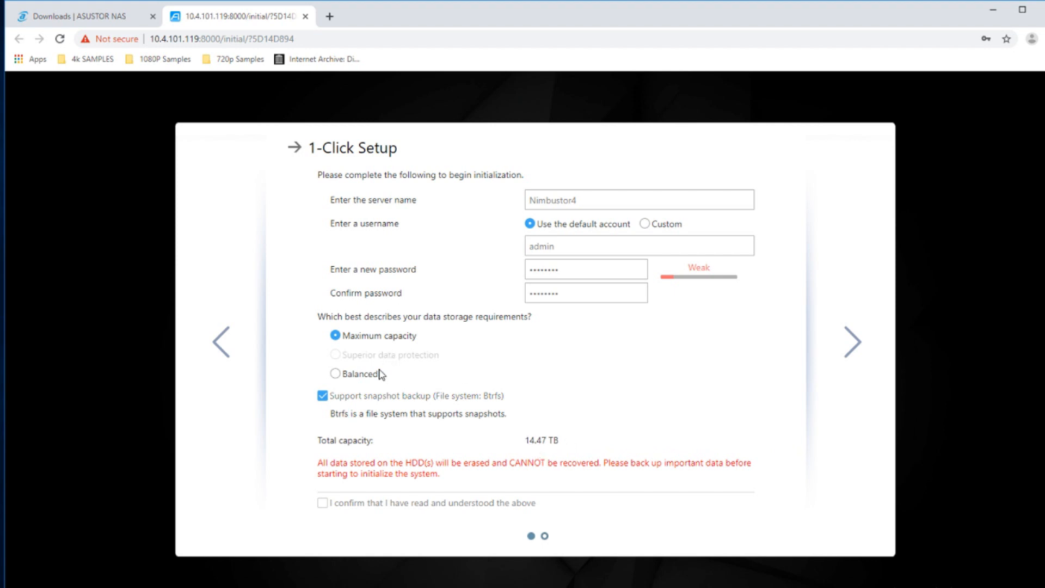
Step: Choose Maximum capacity for data storage, then acknowledge the data-erasure notice and begin the initialization
left_click(335, 375)
left_click(335, 336)
left_click(328, 506)
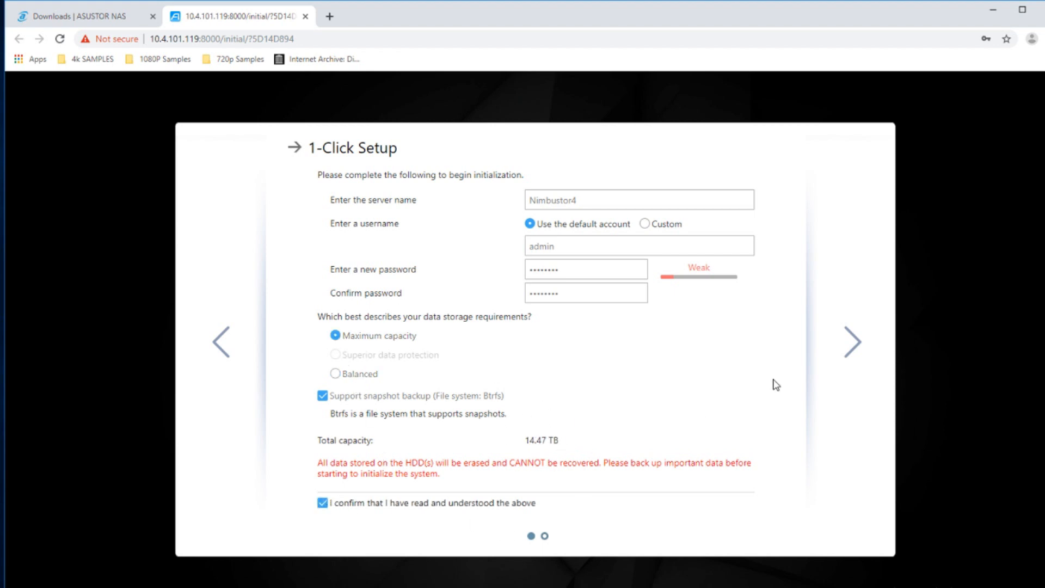
left_click(856, 343)
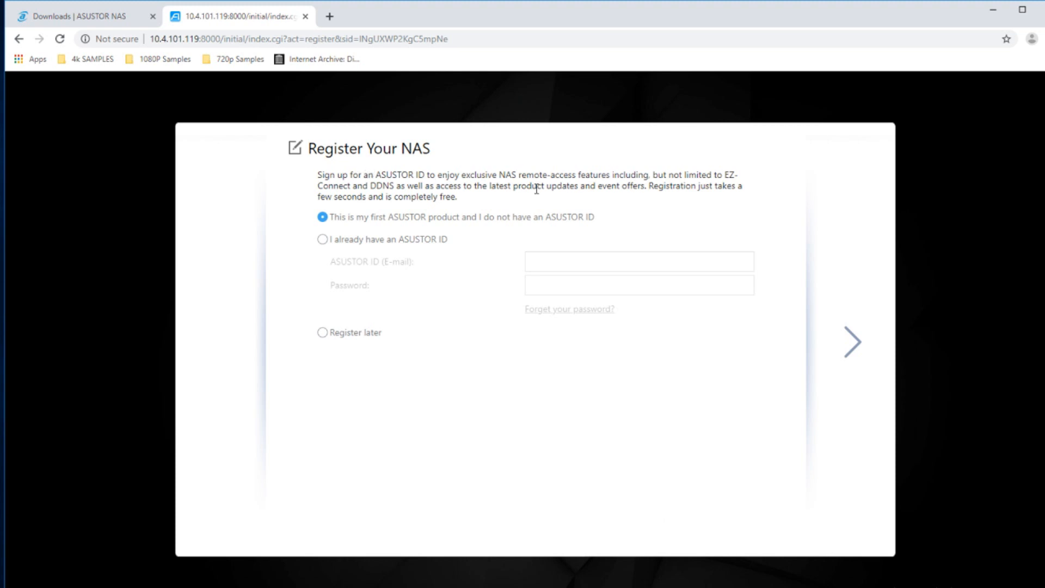
Step: Choose to register the NAS later and continue past the ASUSTOR ID registration
left_click_drag(358, 175, 570, 175)
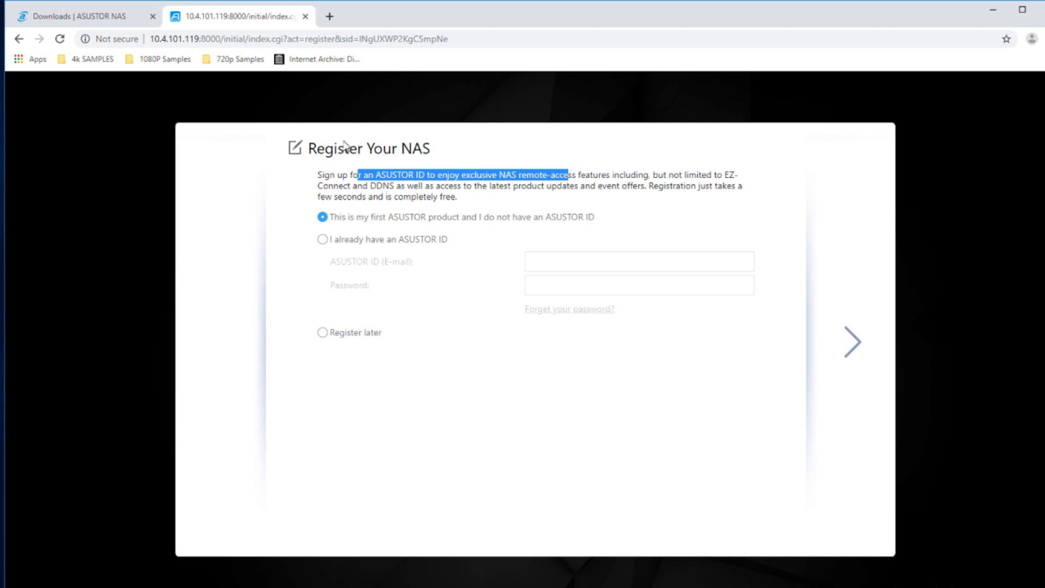
left_click(323, 334)
left_click(853, 342)
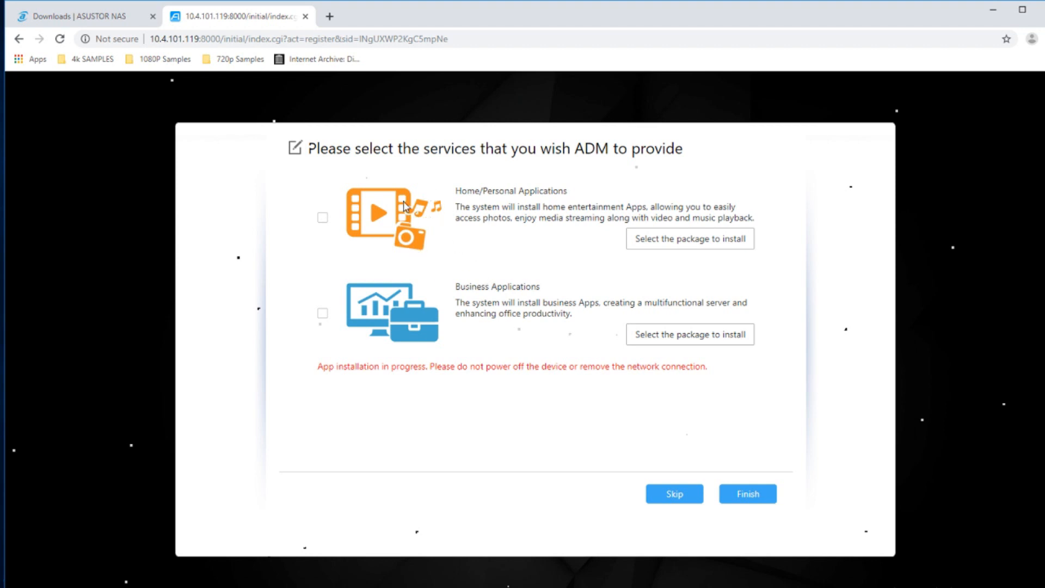
Step: Select both the Home/Personal and Business Applications for installation, finish the wizard and start ADM
left_click(322, 219)
left_click(323, 314)
left_click(750, 494)
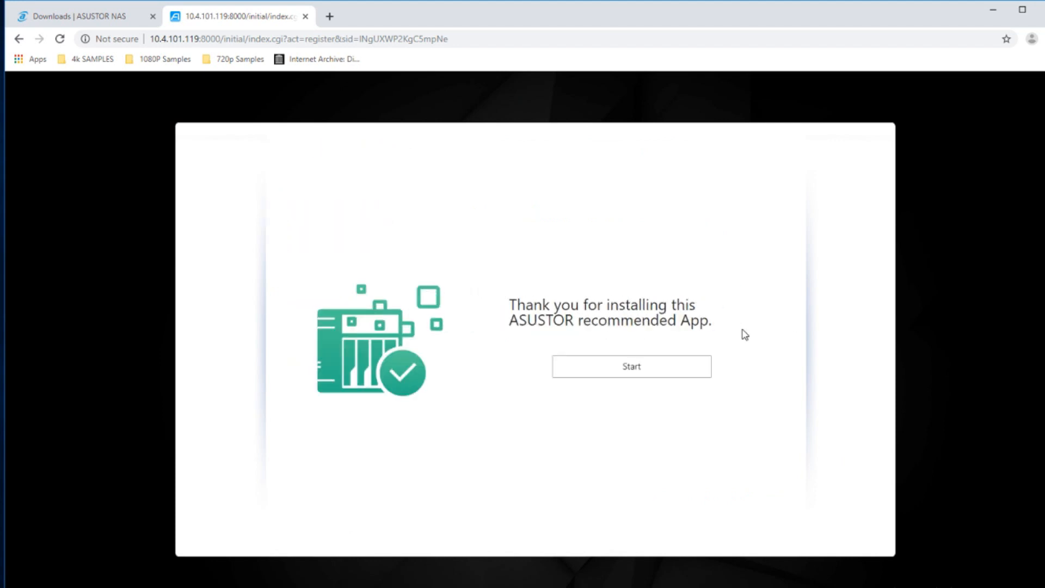
left_click(637, 372)
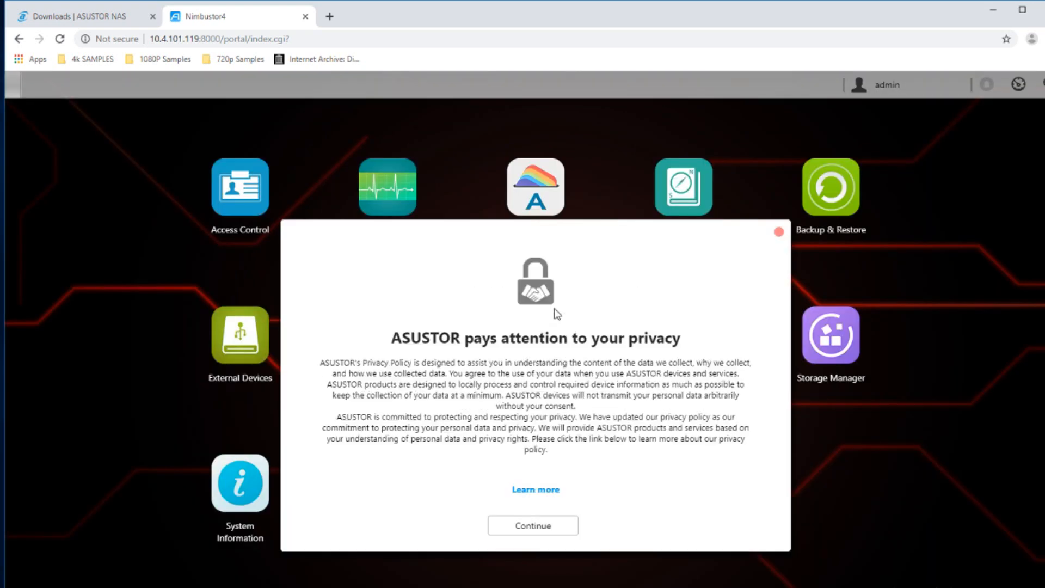
Step: Dismiss the privacy notice and close the ASUSTOR Data Master welcome guide
left_click(779, 233)
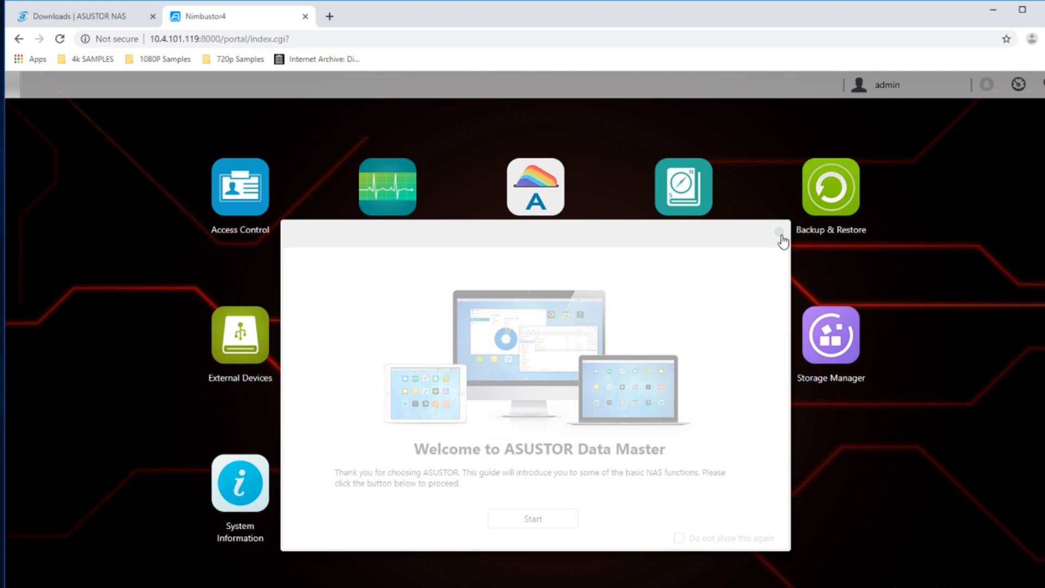
left_click(531, 526)
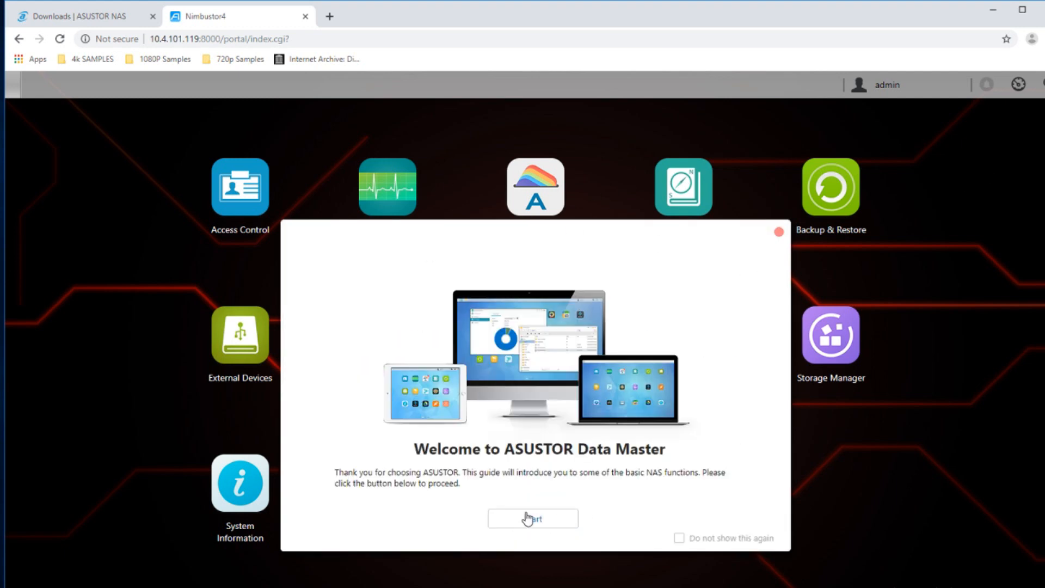
left_click(526, 524)
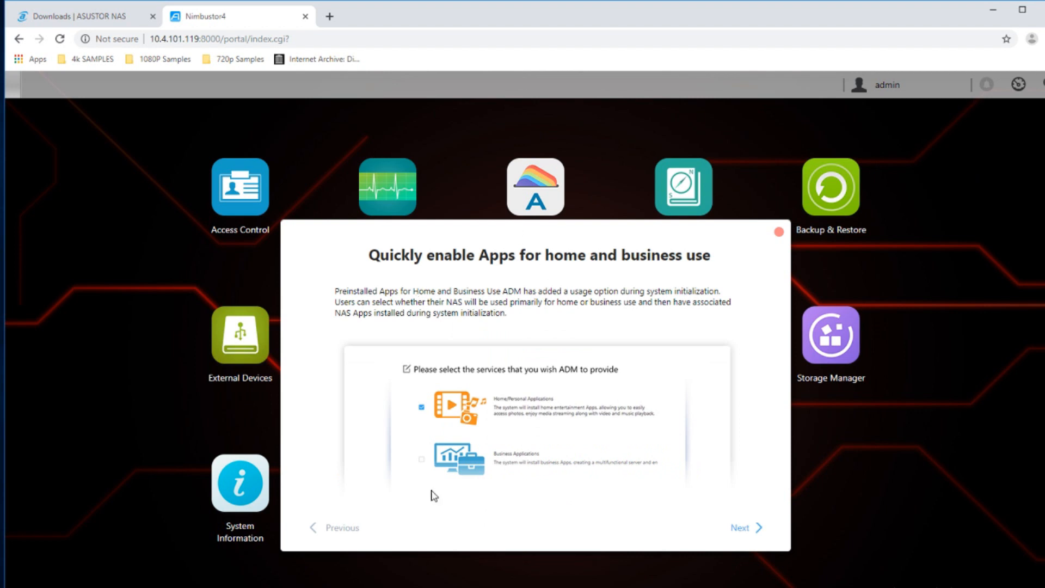
left_click(779, 231)
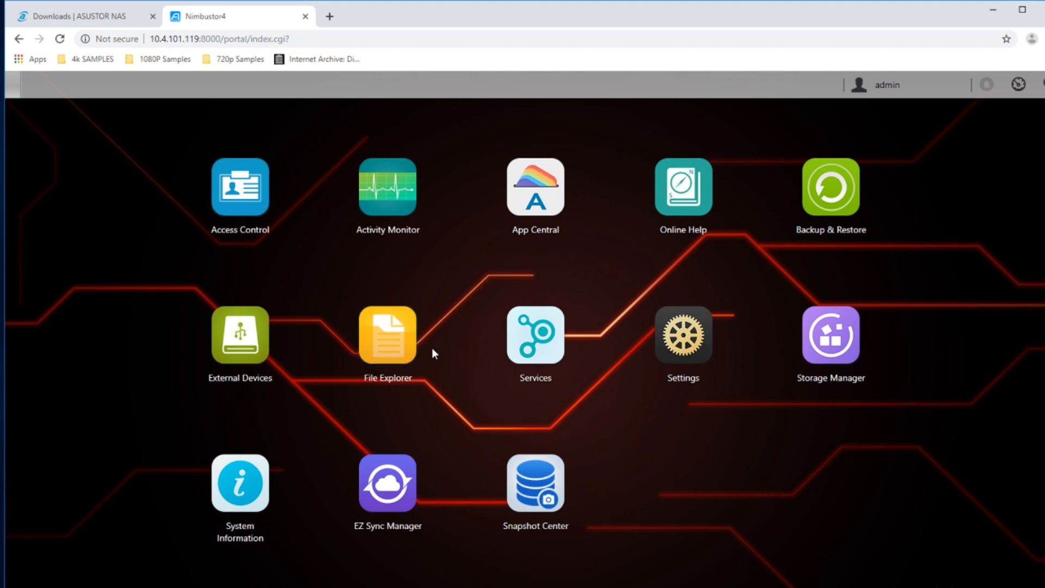
Step: Open App Central and agree to its Terms of Use and Privacy Statement
left_click(537, 202)
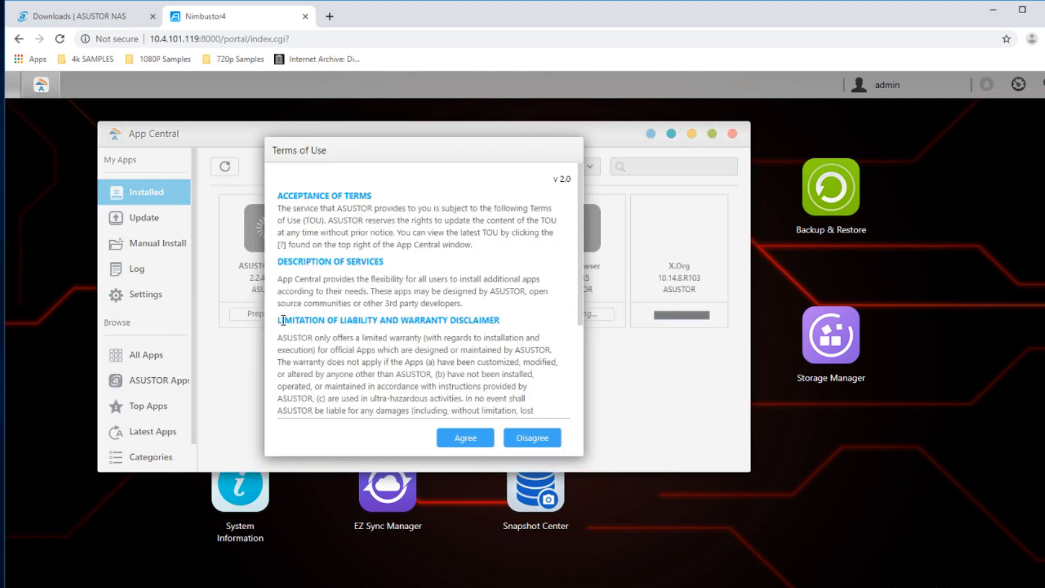
left_click(473, 439)
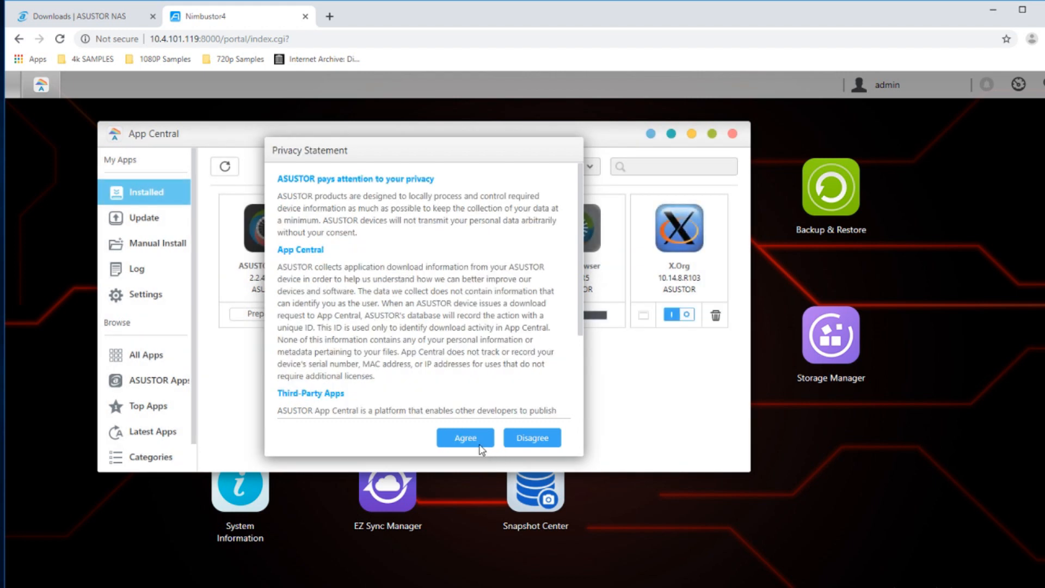
left_click(472, 442)
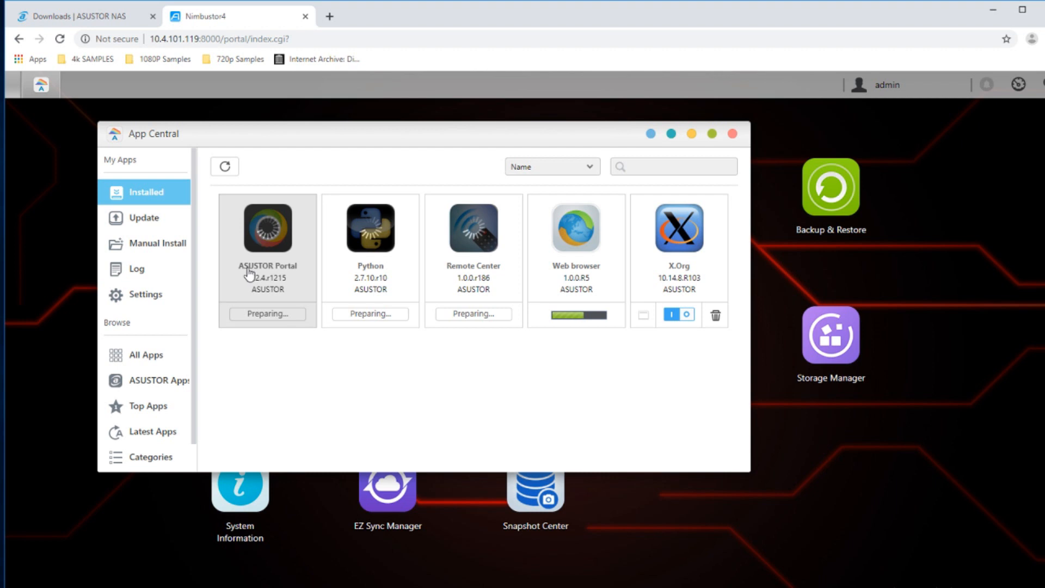
Step: Browse all available apps in a maximized App Central window, including the beta apps
left_click(146, 359)
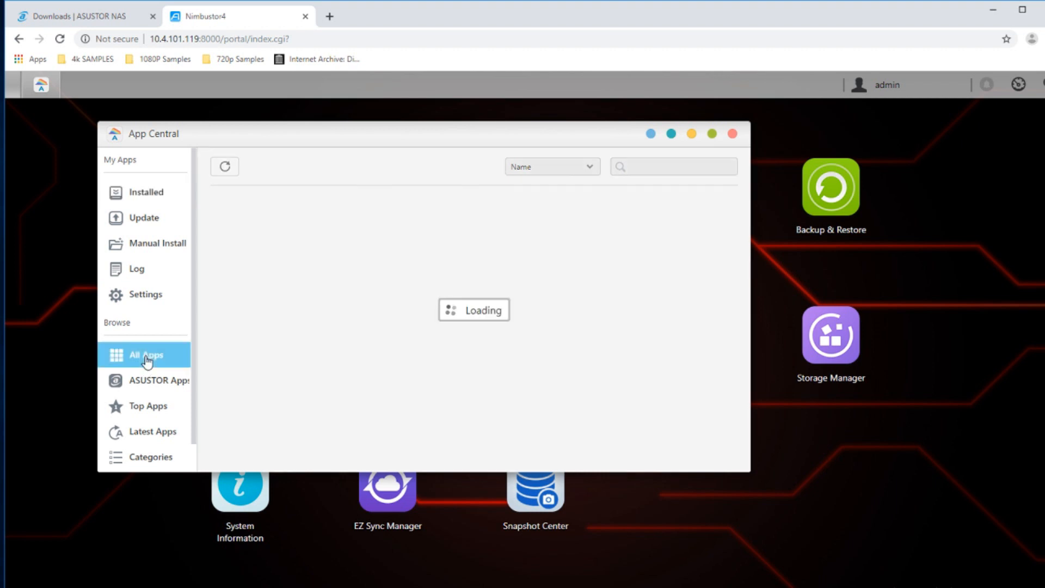
left_click(712, 134)
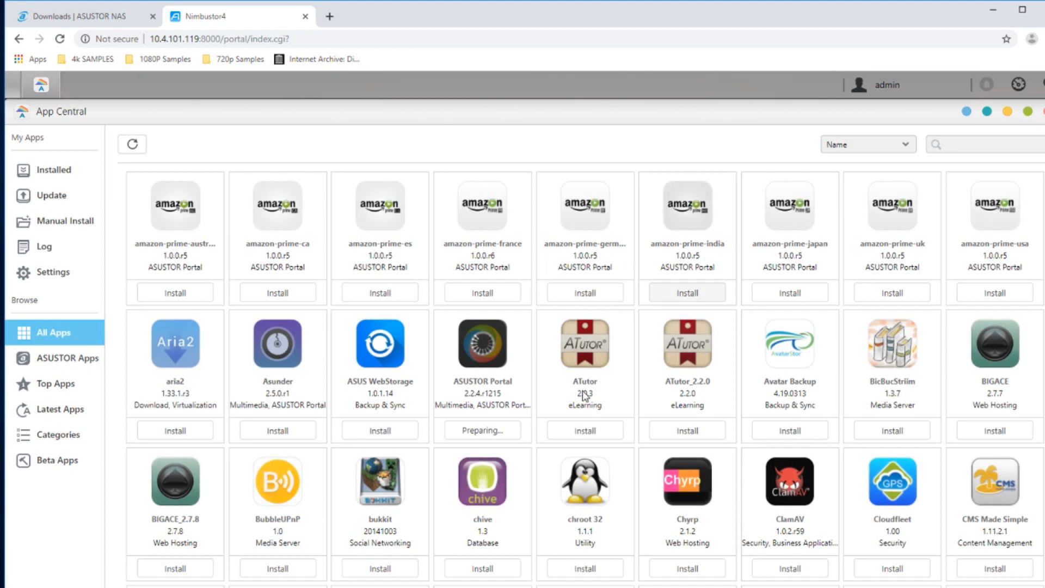
scroll(588, 438, "down", 5)
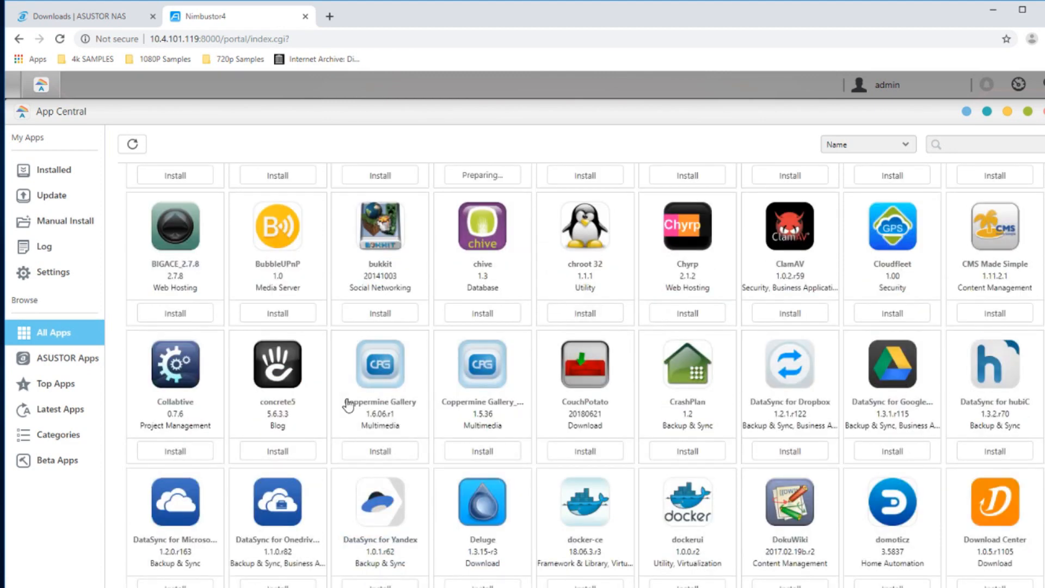
left_click(68, 460)
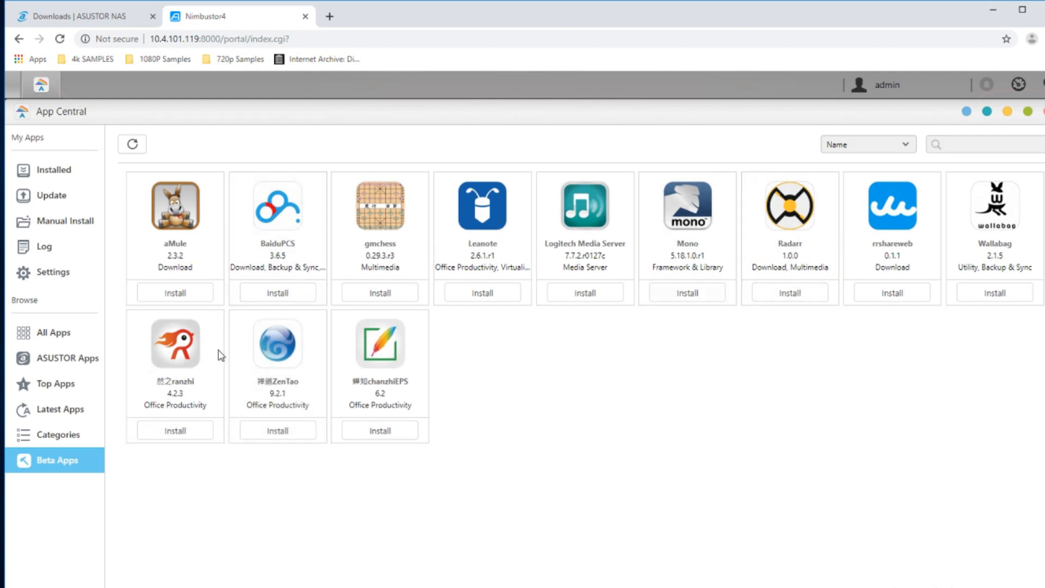
Step: Install Plex Media Server from the top apps with port forwarding enabled
left_click(54, 385)
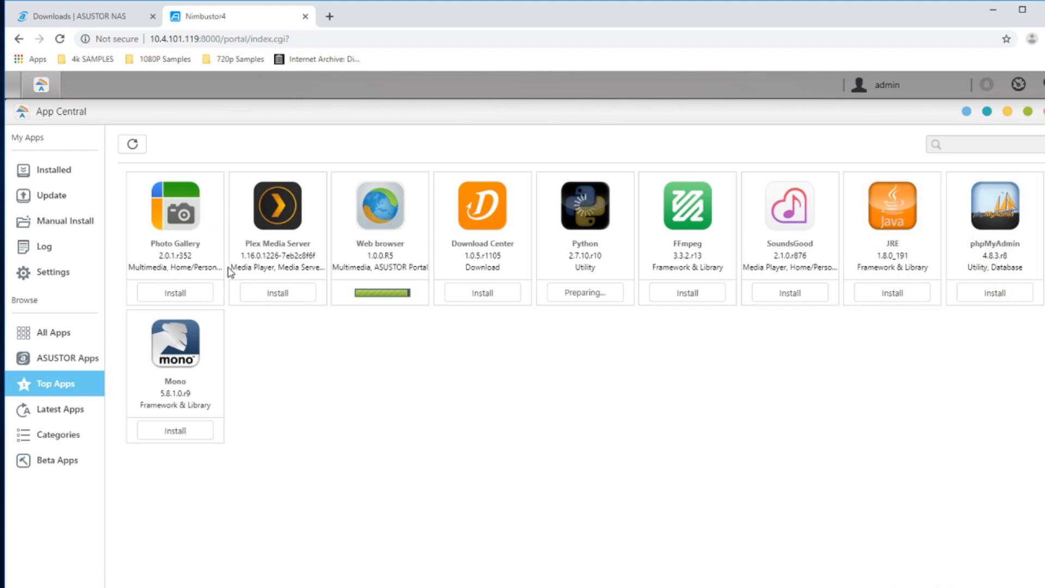
left_click(274, 293)
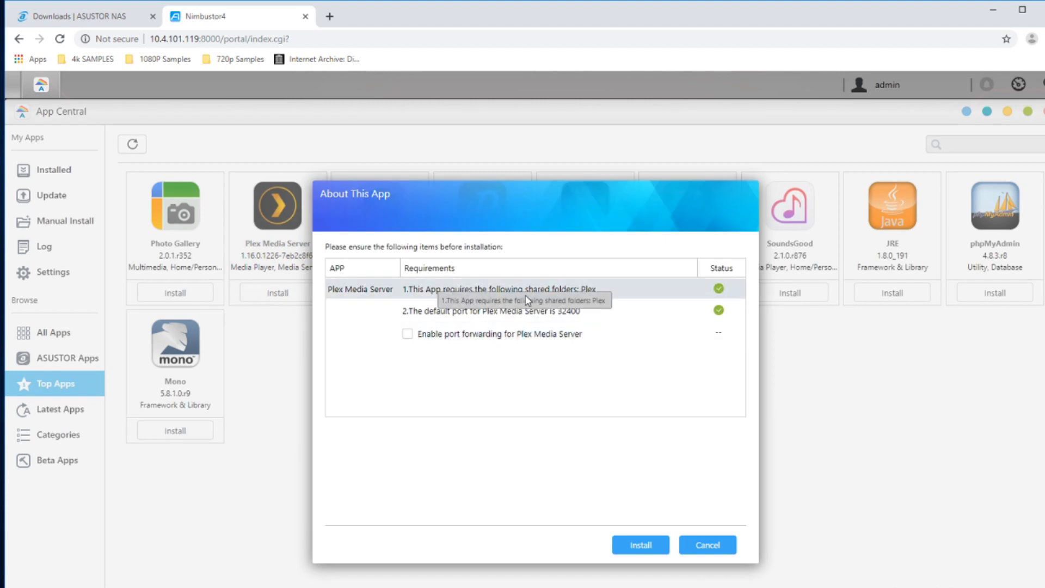
left_click(408, 334)
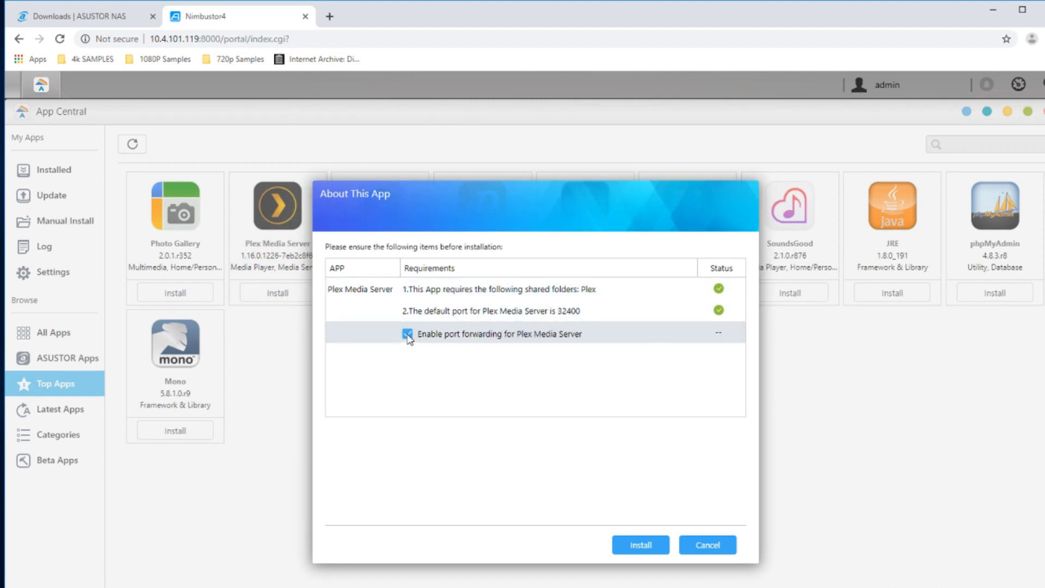
left_click(637, 545)
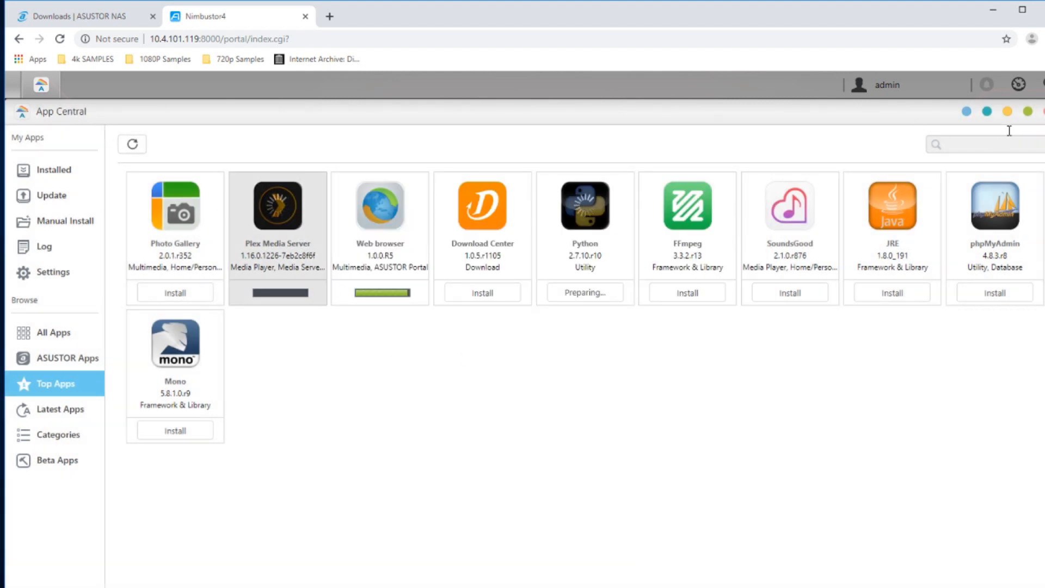
Step: Restore the maximized App Central window to its smaller size and minimize it to reveal the ADM desktop
left_click(1028, 113)
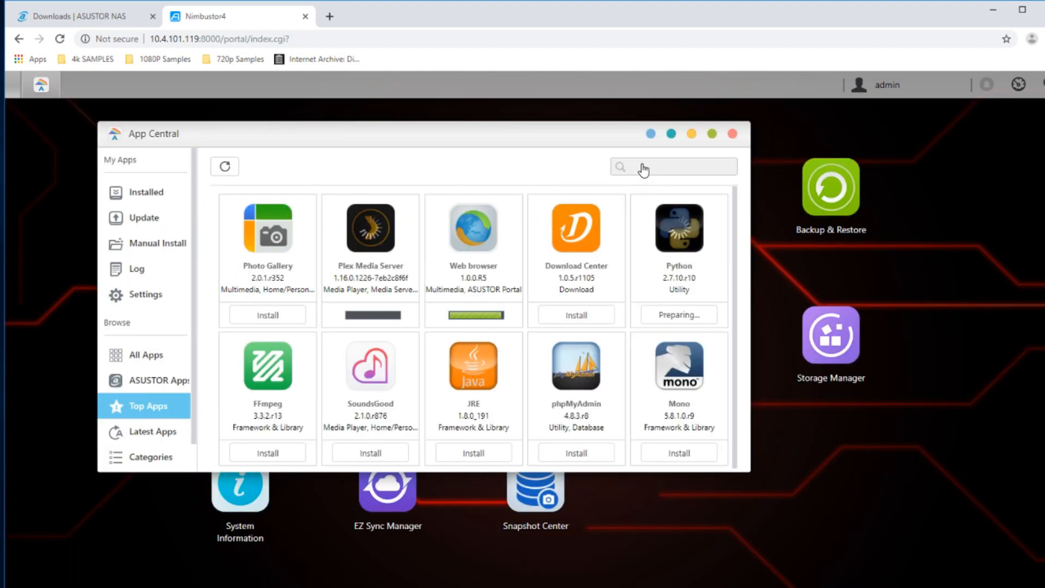
left_click(713, 134)
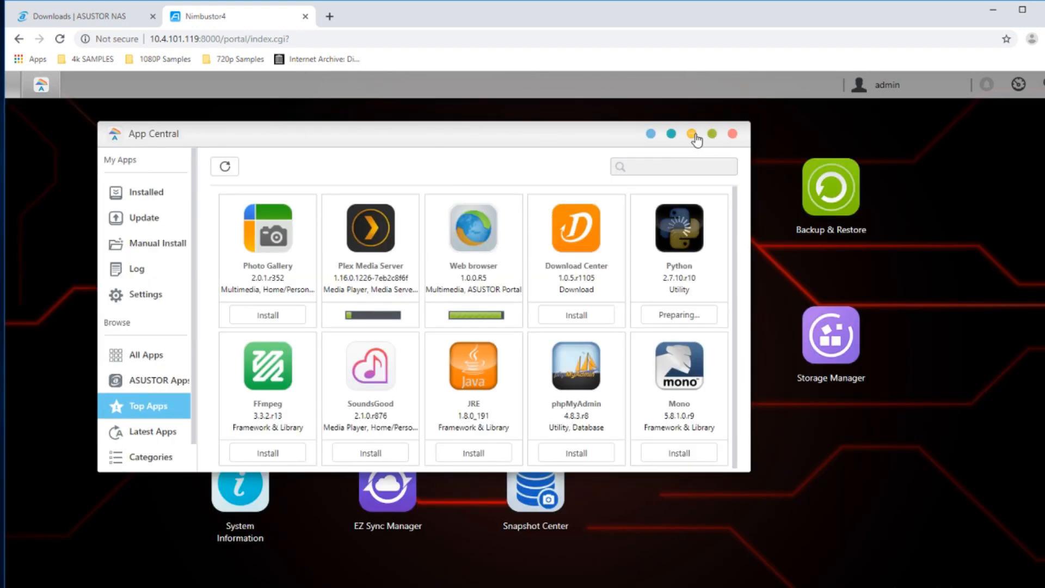
left_click(692, 134)
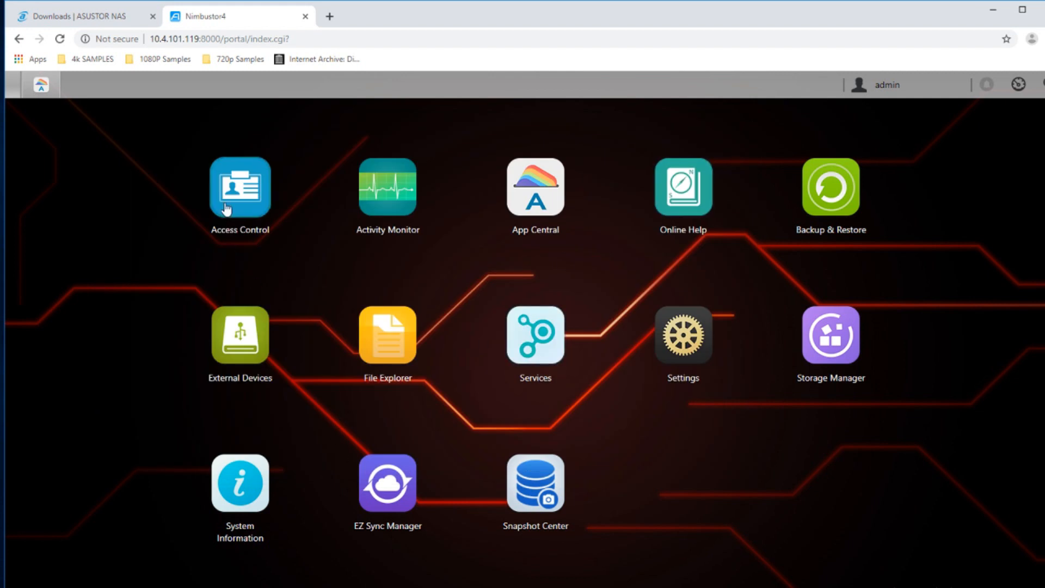
Step: View the local users in Access Control and the performance overview in Activity Monitor, closing each window after viewing
left_click(242, 202)
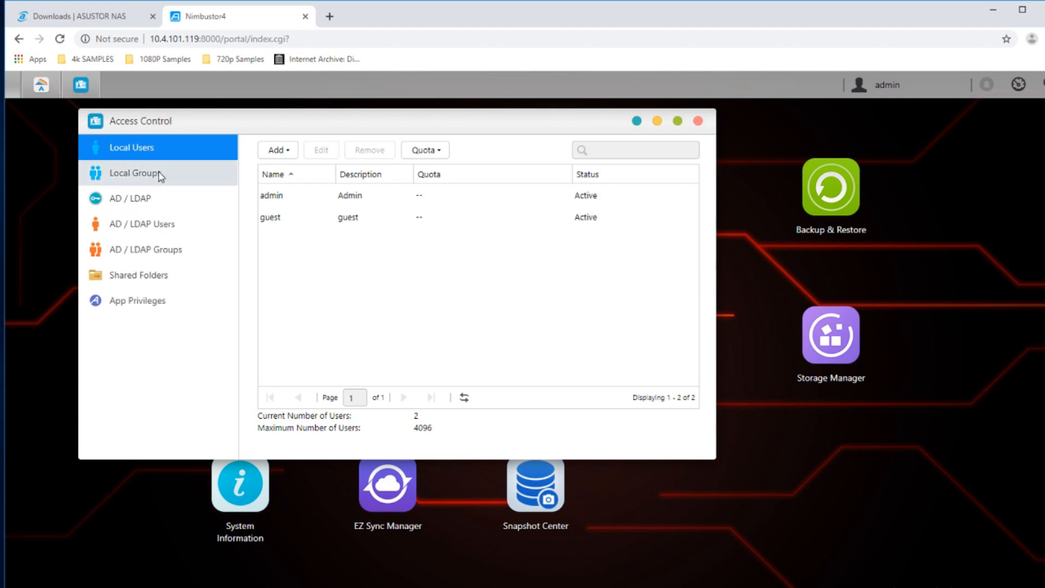
left_click(698, 121)
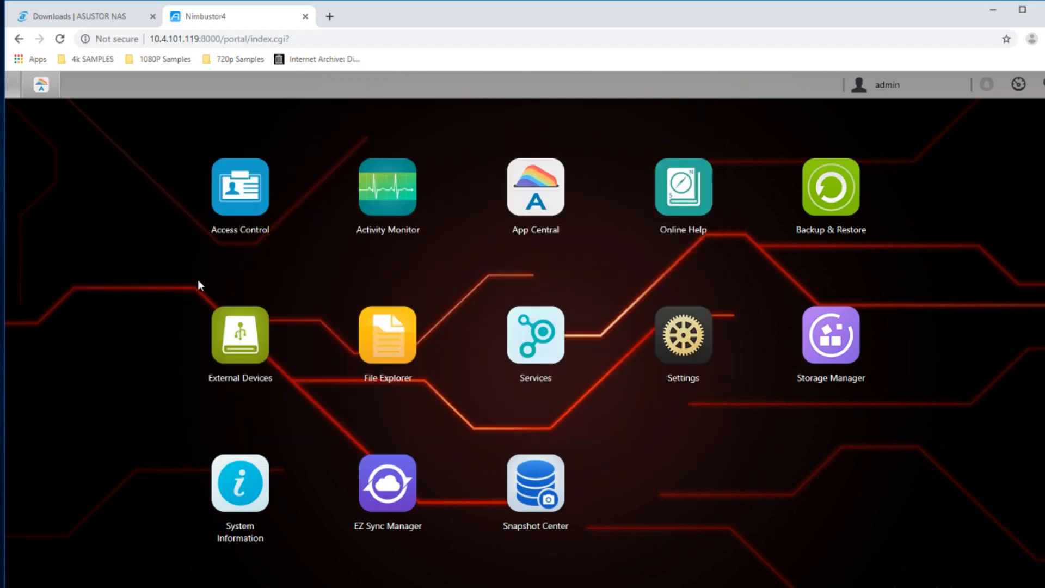
left_click(388, 191)
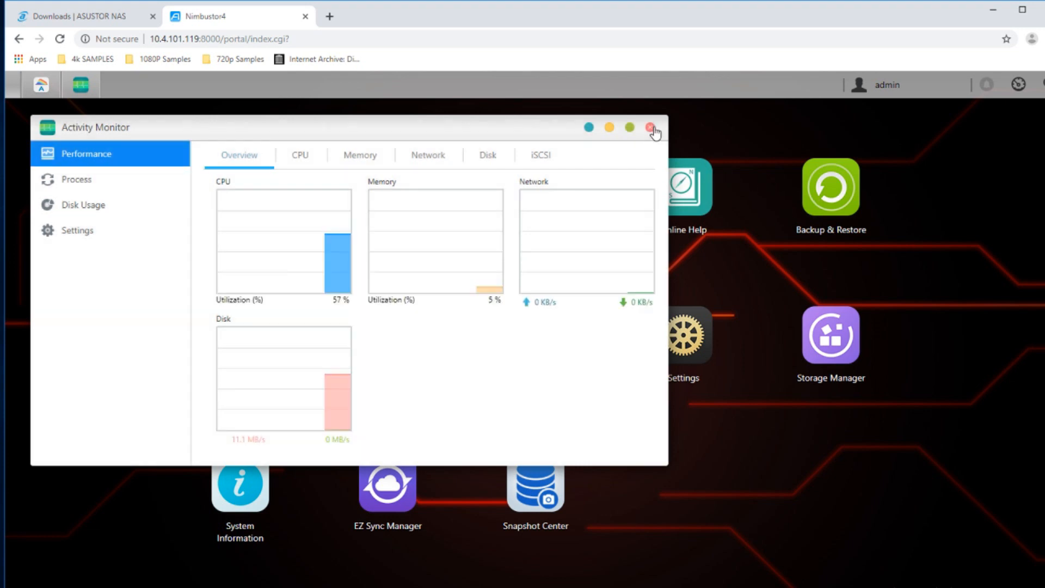
left_click(651, 128)
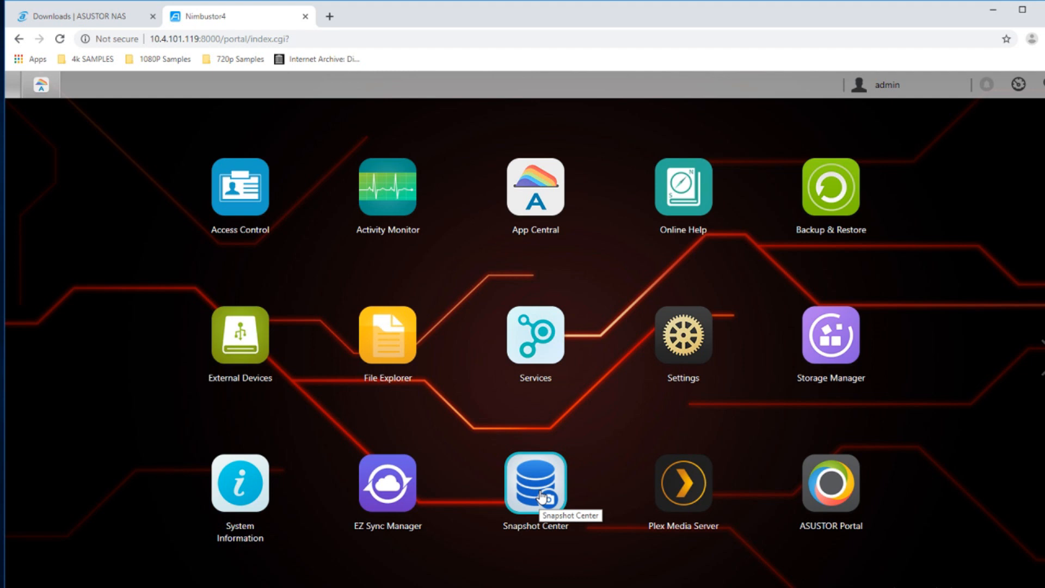
Step: Review the General, Network and Energy Saver pages in the ADM Settings, then close the Settings window
left_click(688, 343)
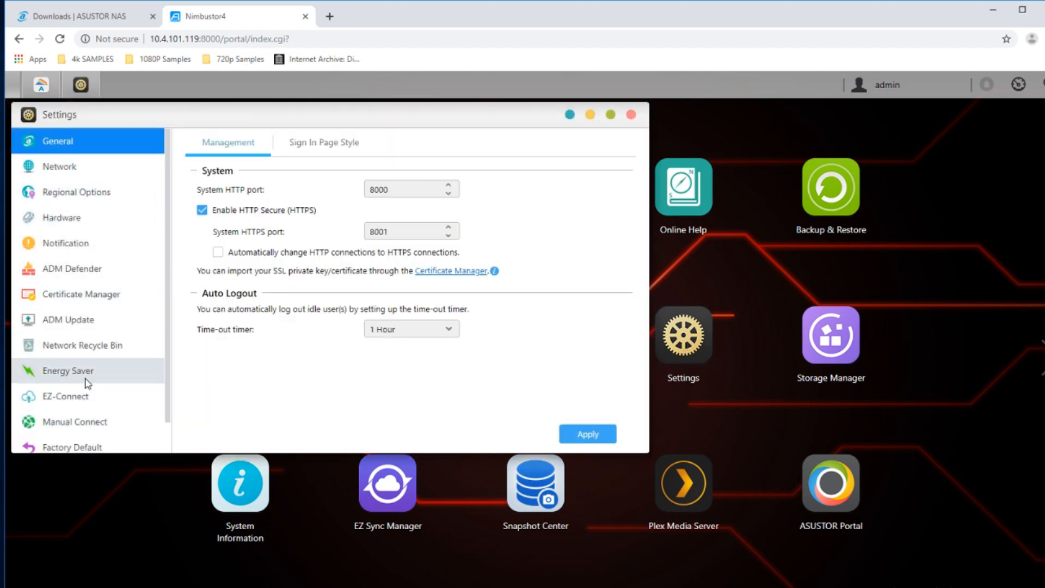
left_click(80, 173)
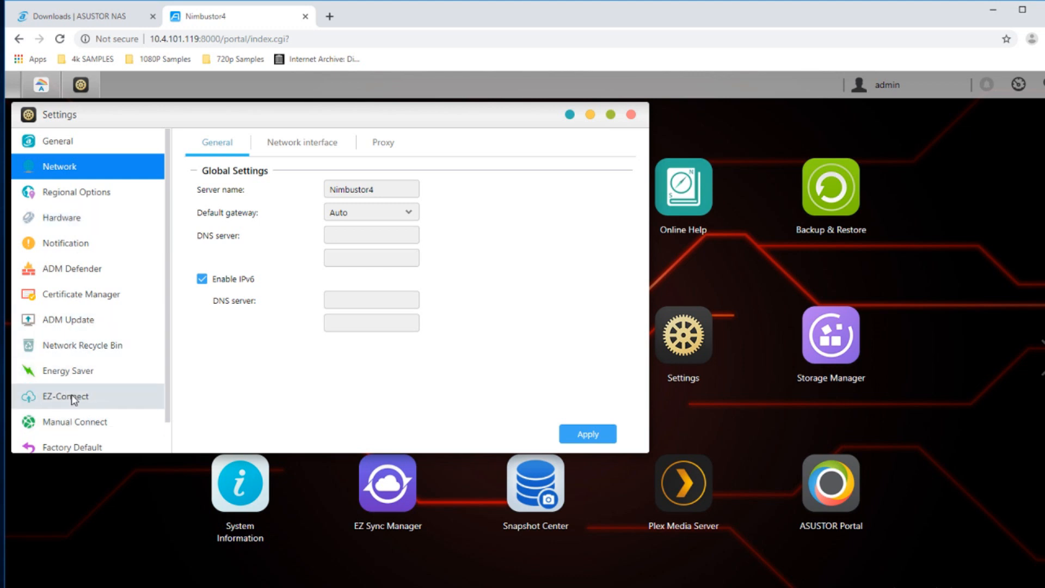
left_click(80, 375)
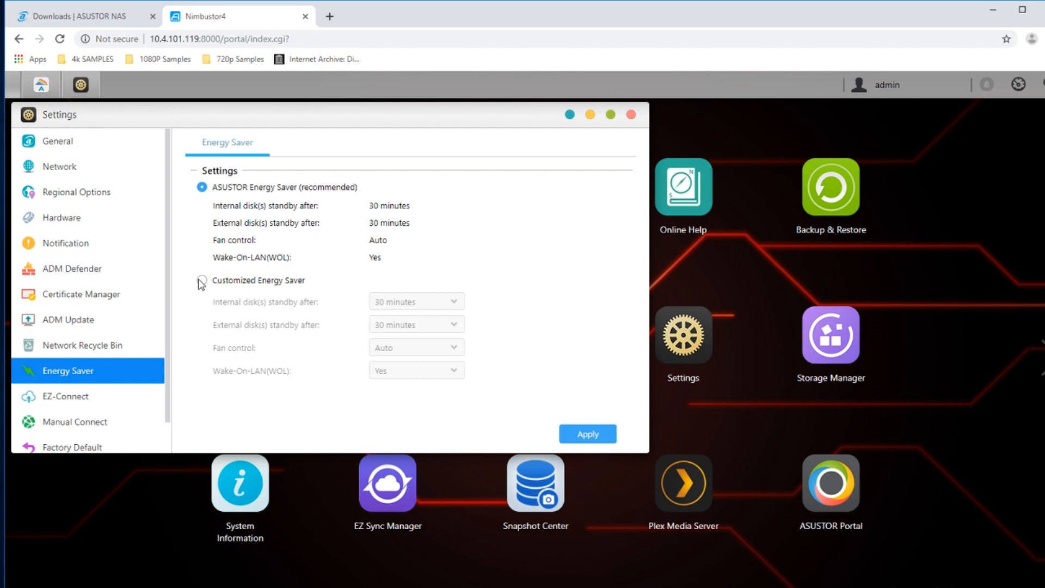
scroll(115, 269, "down", 1)
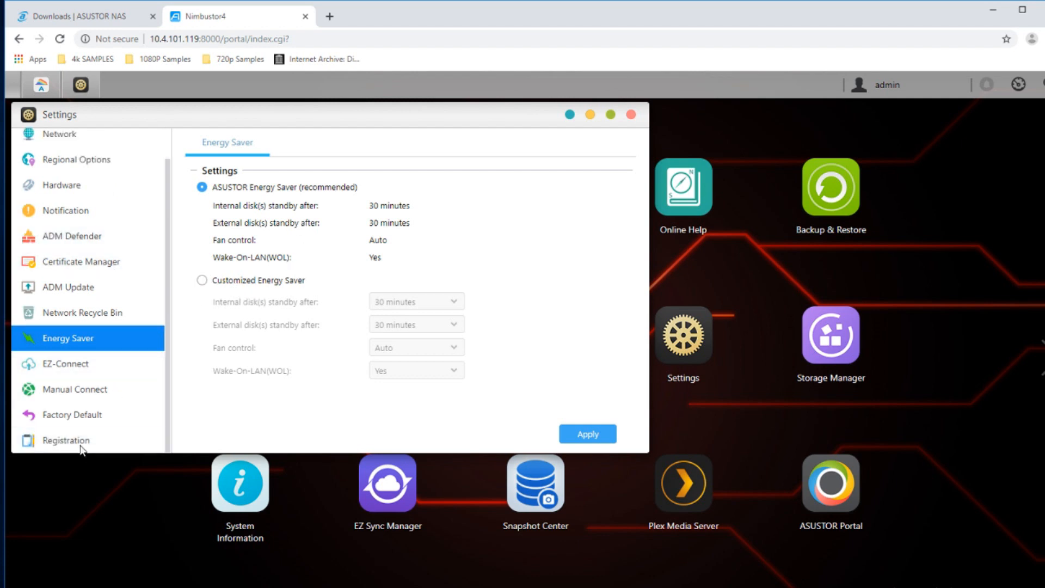
scroll(75, 287, "up", 1)
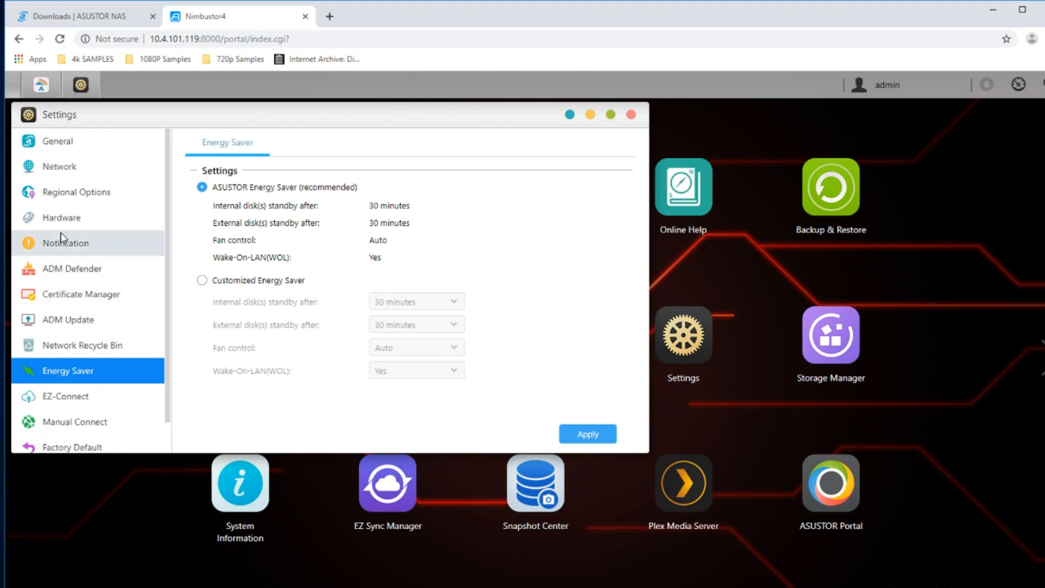
left_click(631, 114)
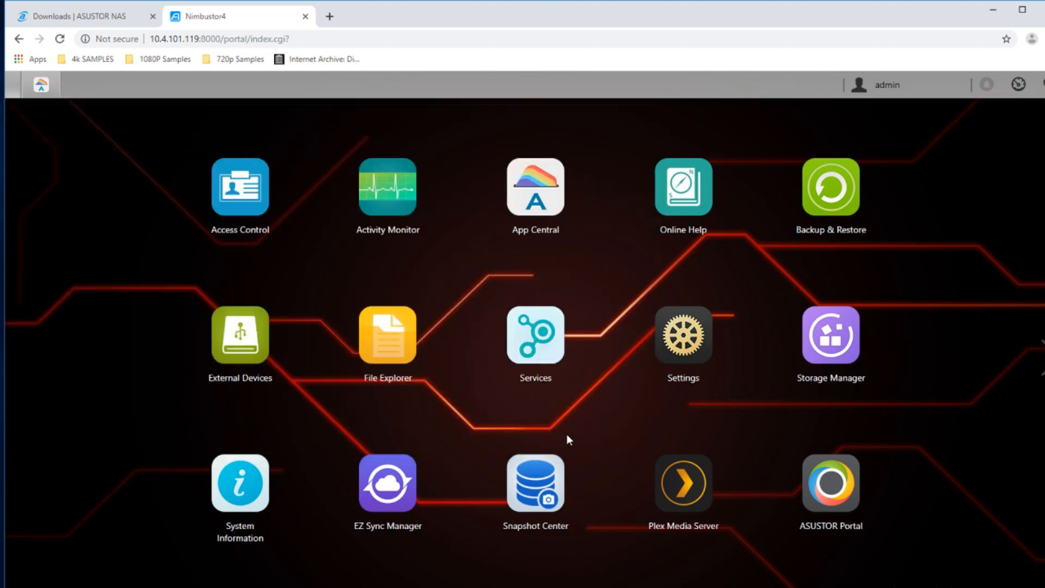